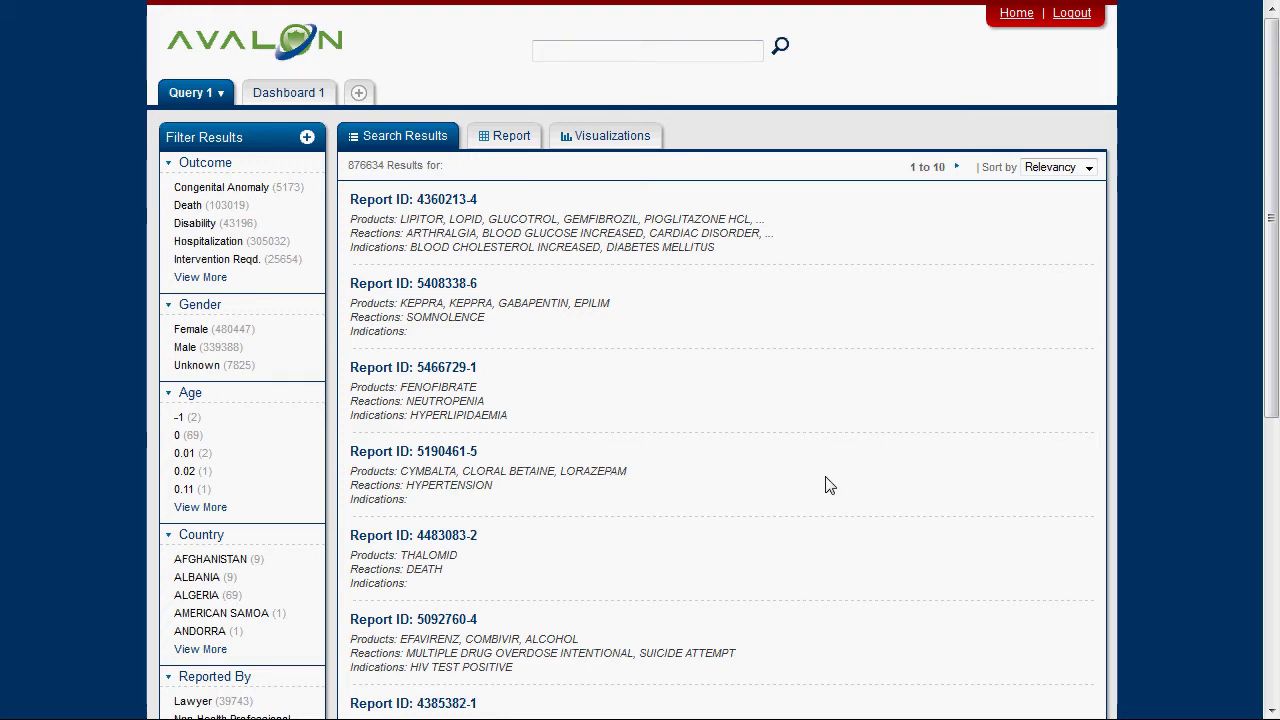
Step: Search the web for "adverse events download"
key(ctrl+l)
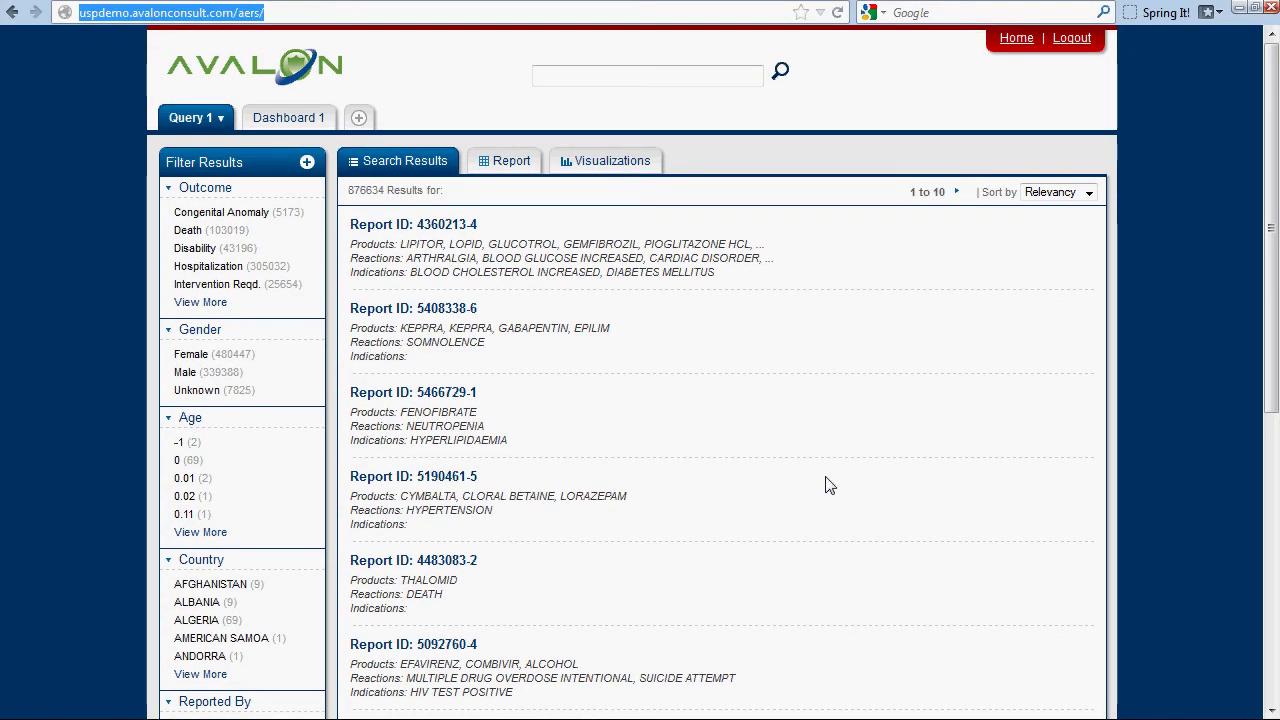
text(adverse)
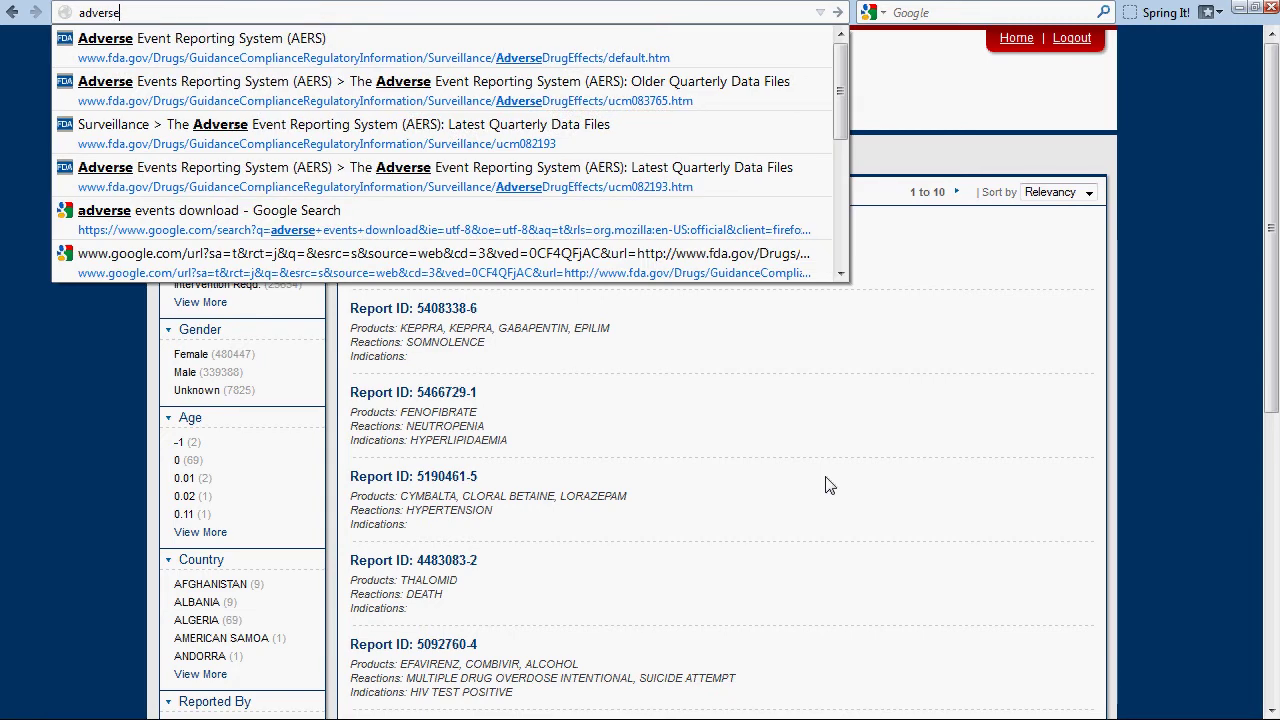
text( events)
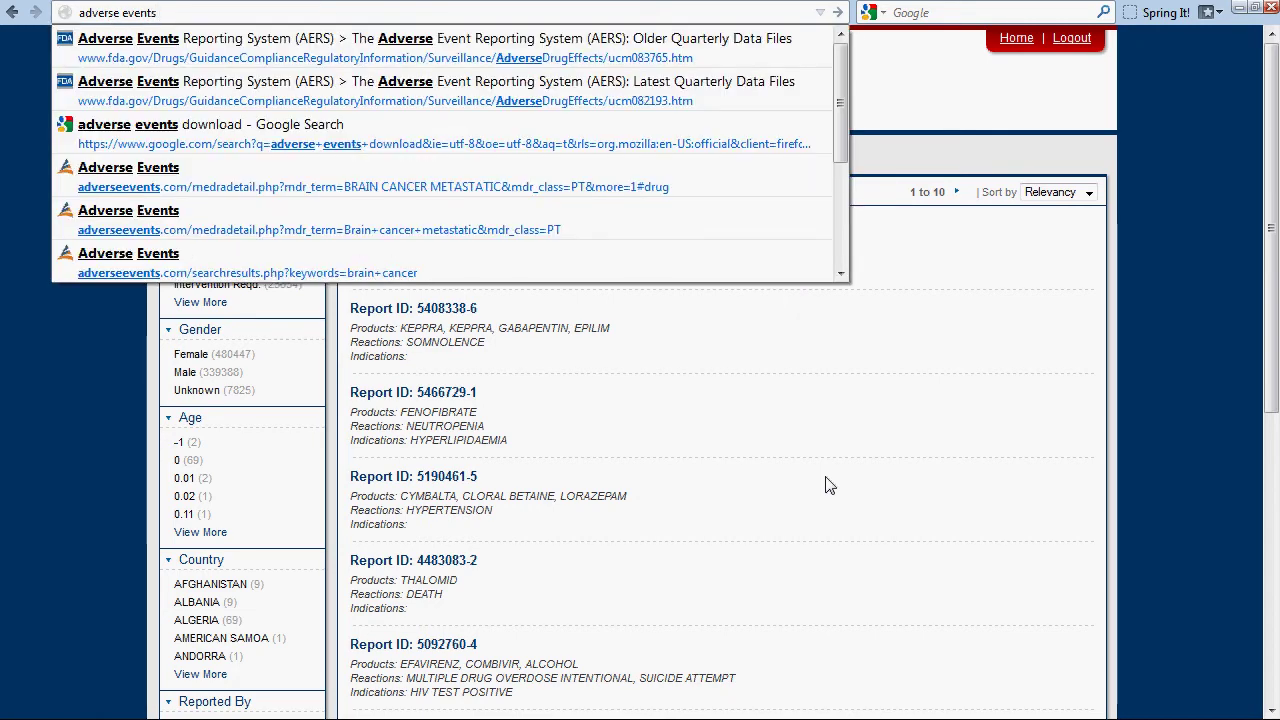
text( download)
key(ctrl+a)
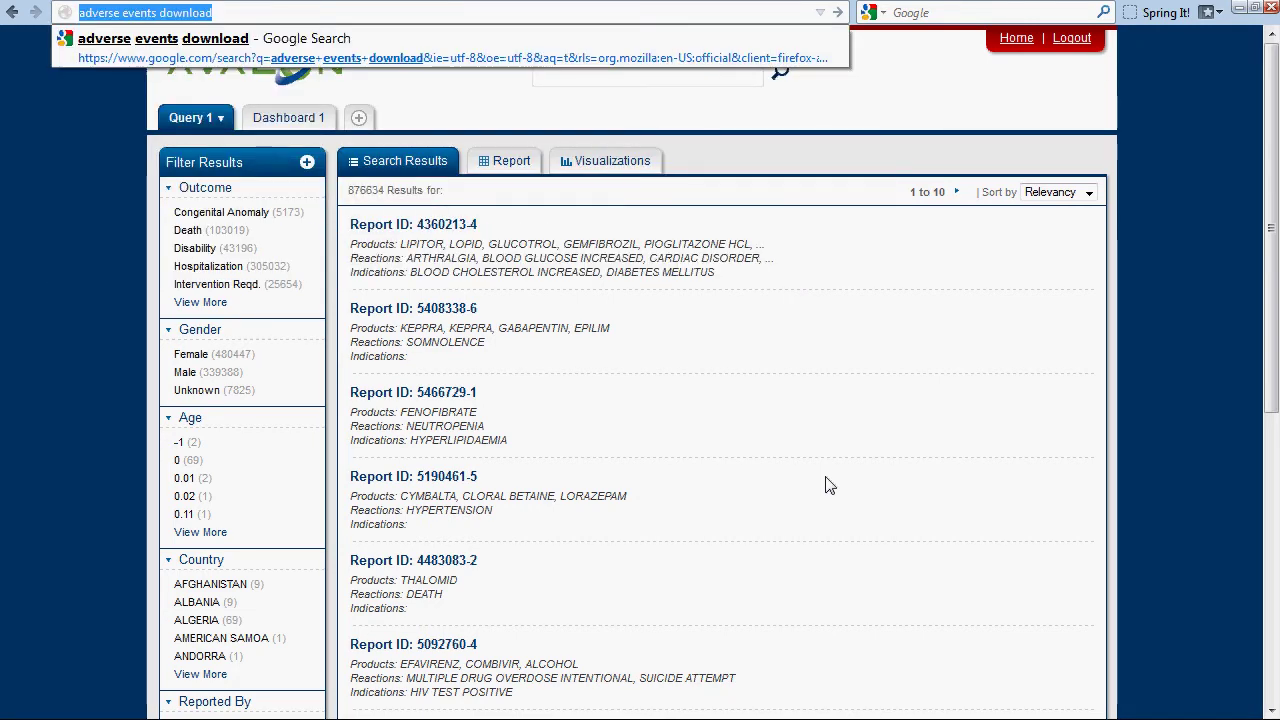
key(Return)
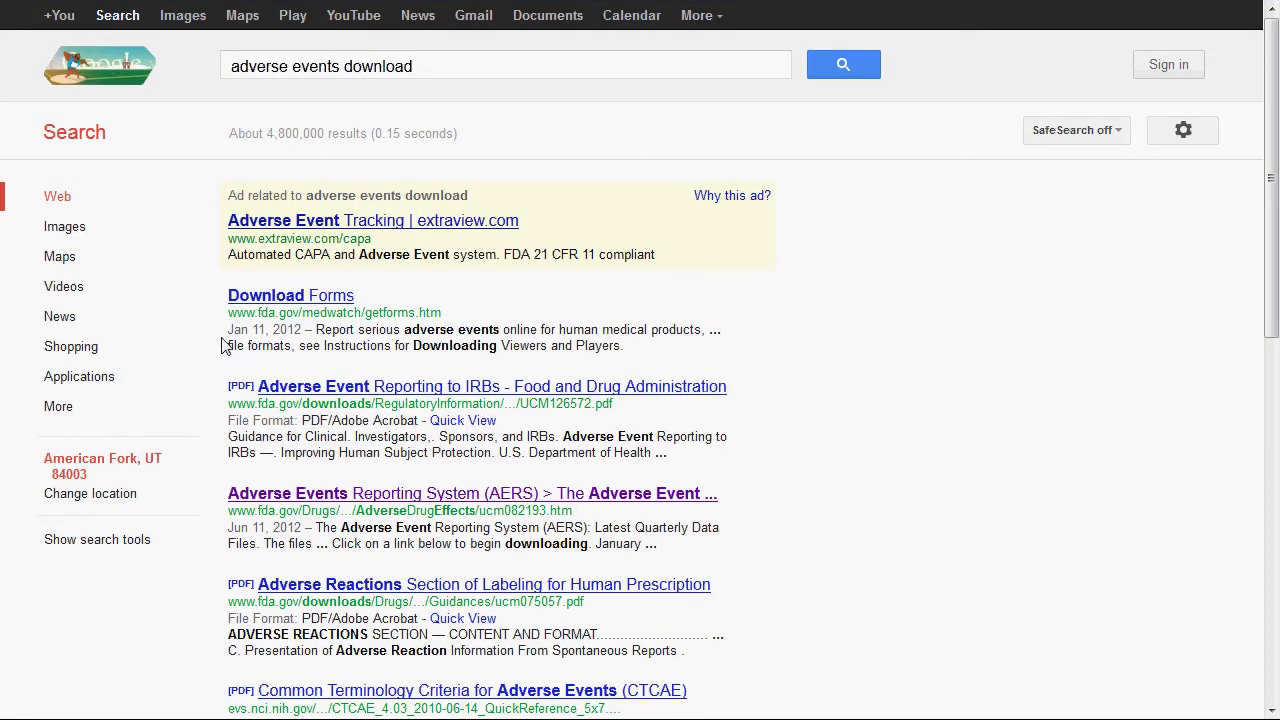
Step: Open the FDA's AERS Latest Quarterly Data Files result, review the downloadable data files, and return to the Avalon query page
click(342, 498)
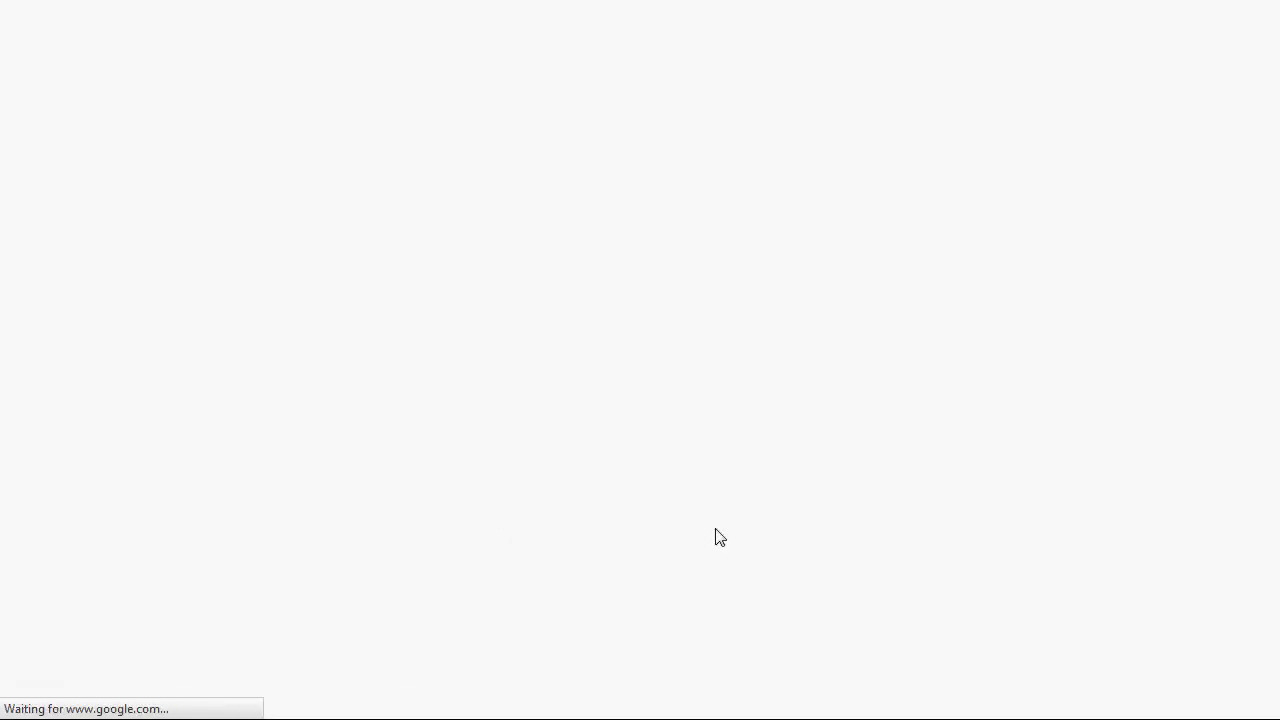
scroll(680, 660, down, 2)
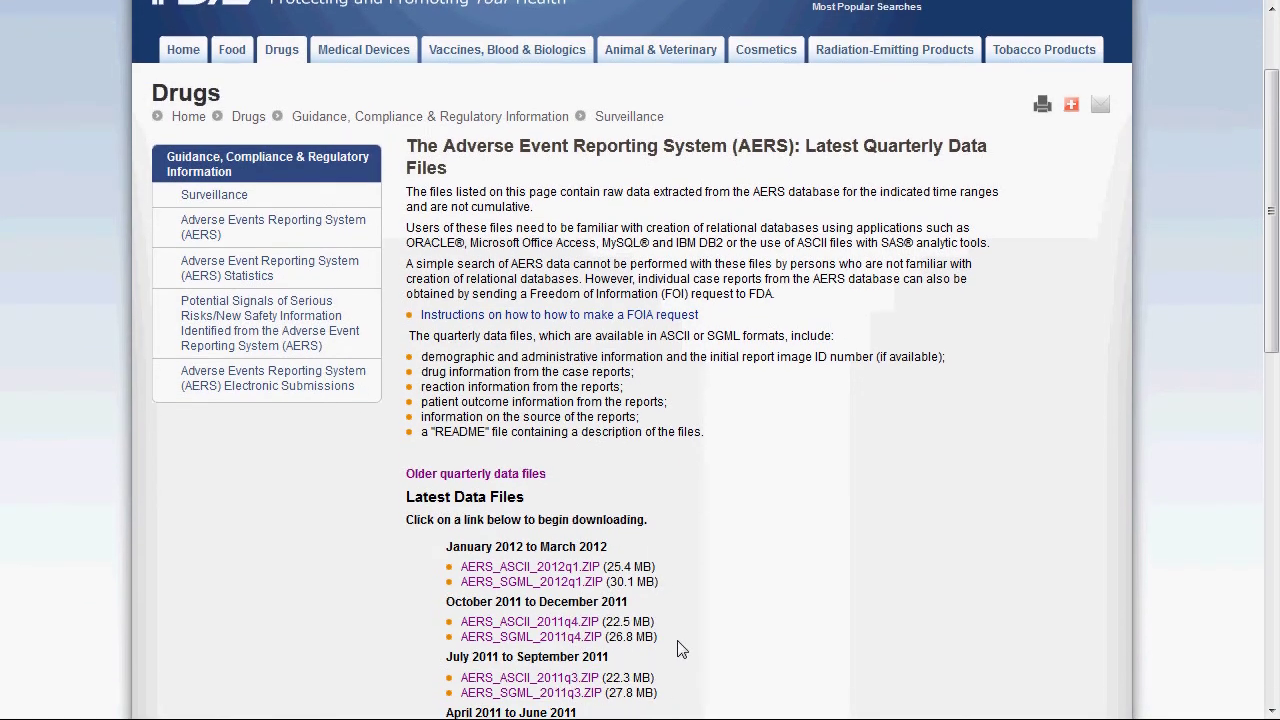
scroll(695, 631, down, 1)
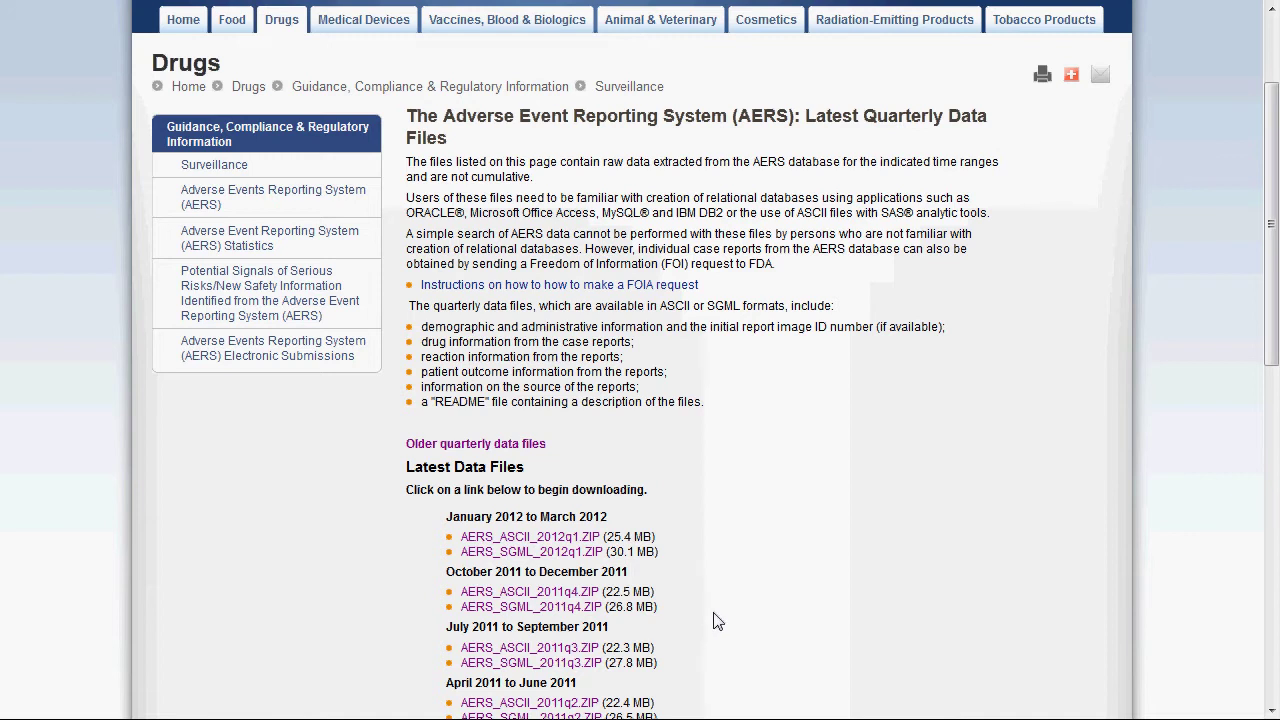
scroll(717, 621, up, 2)
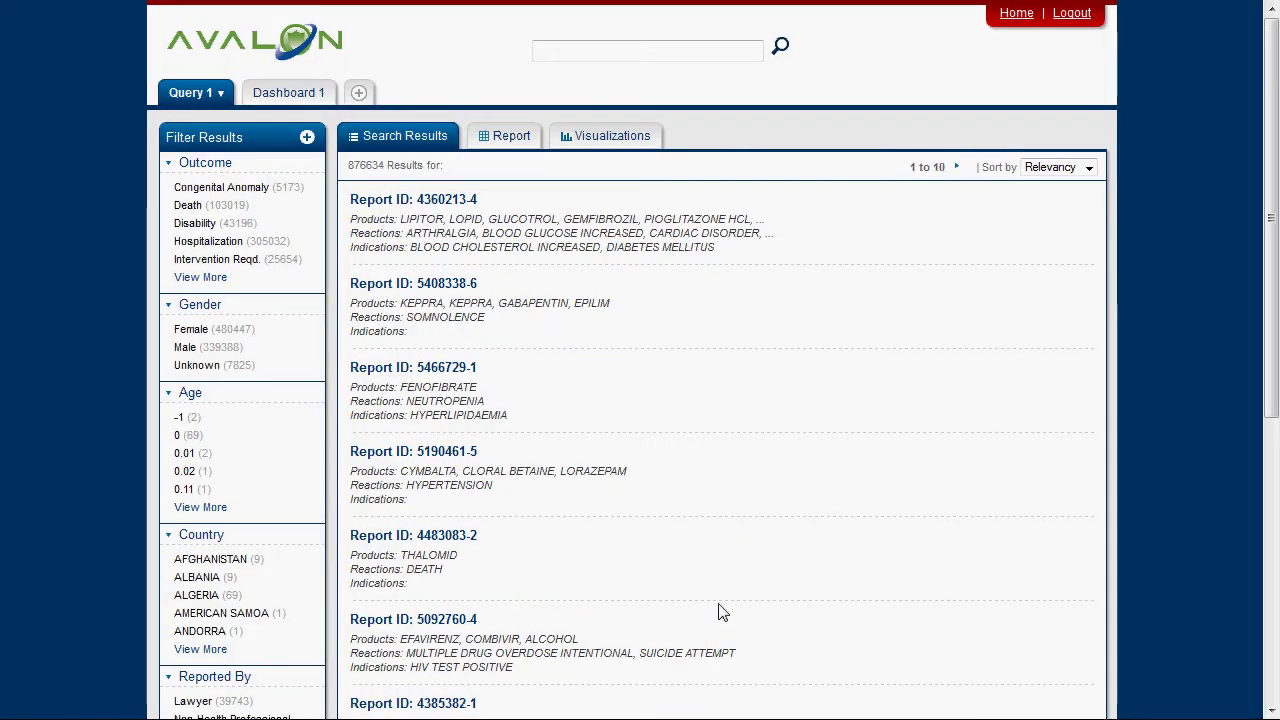
Step: Search the adverse event reports for "cancer"
click(670, 50)
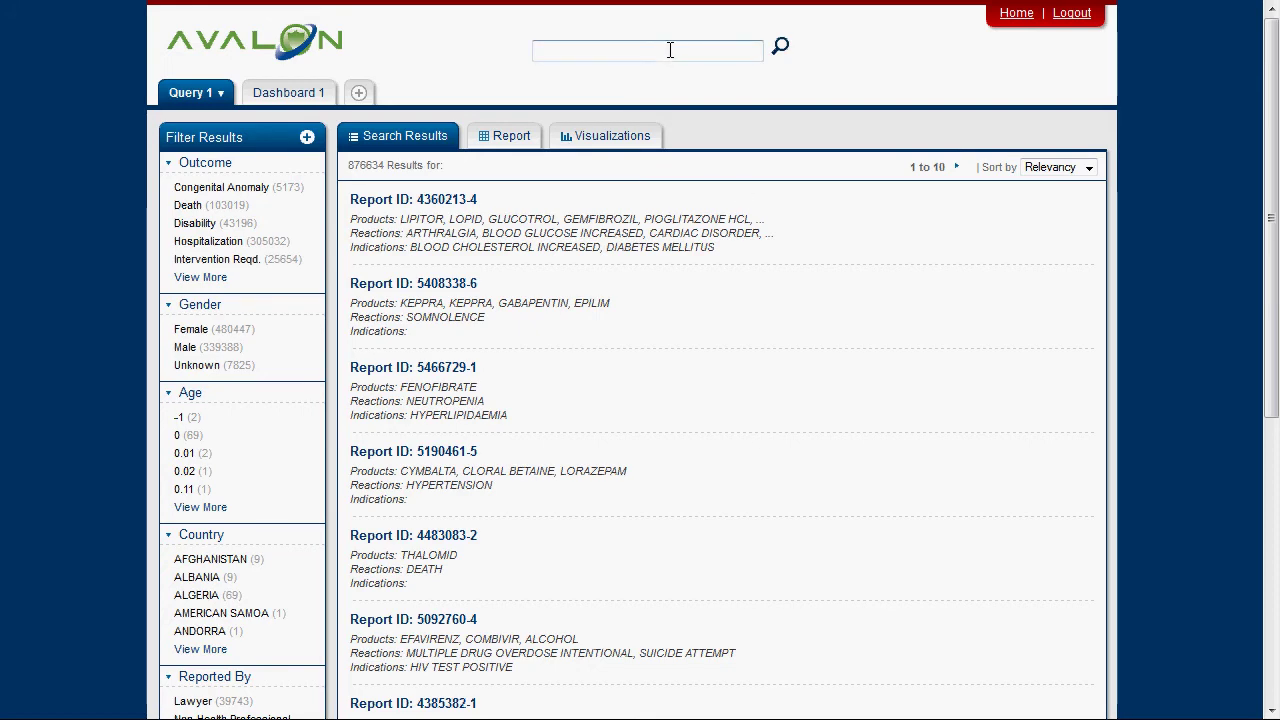
text(cancer)
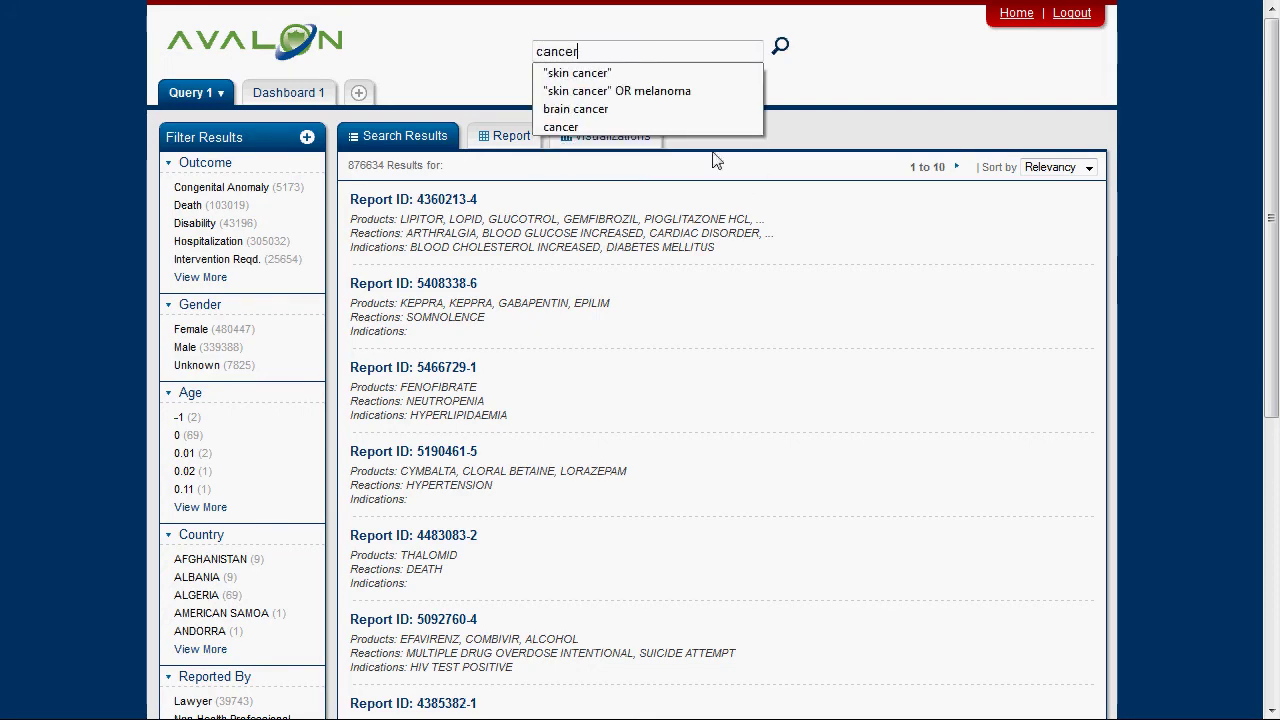
key(Return)
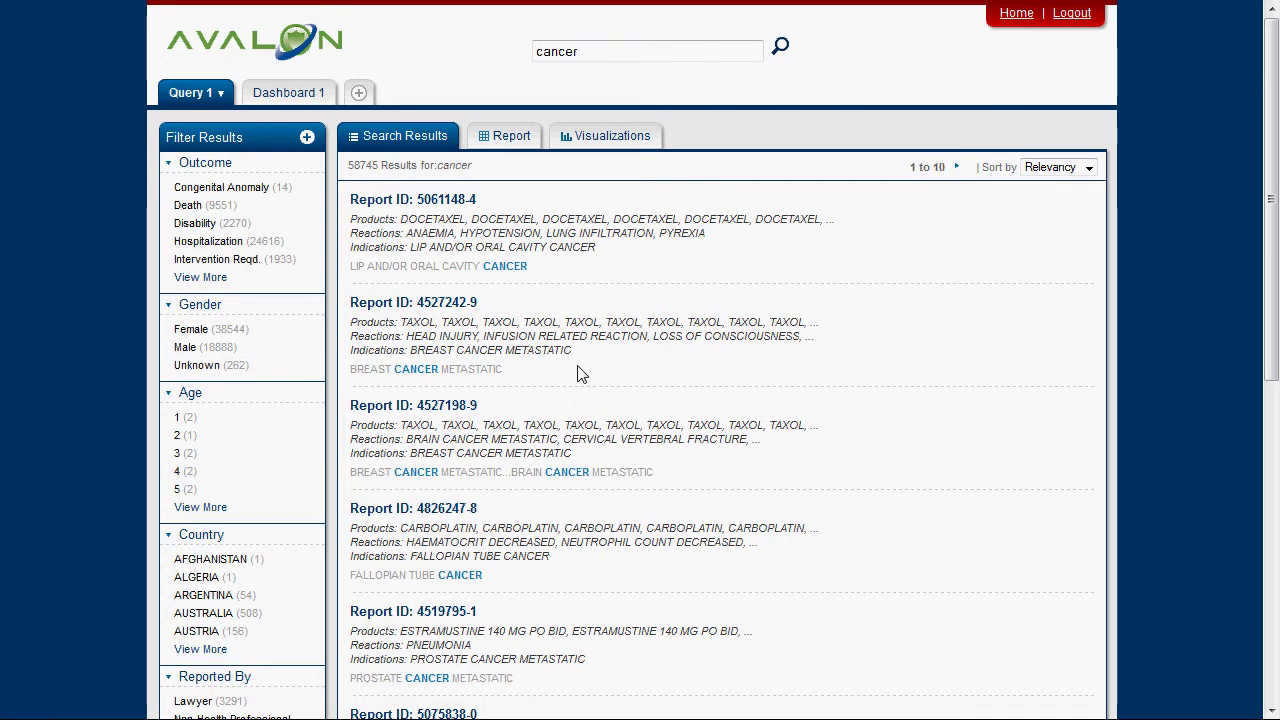
Step: Visualize the cancer results with Outcome as the chart column and expand the chart to show all outcomes
click(604, 140)
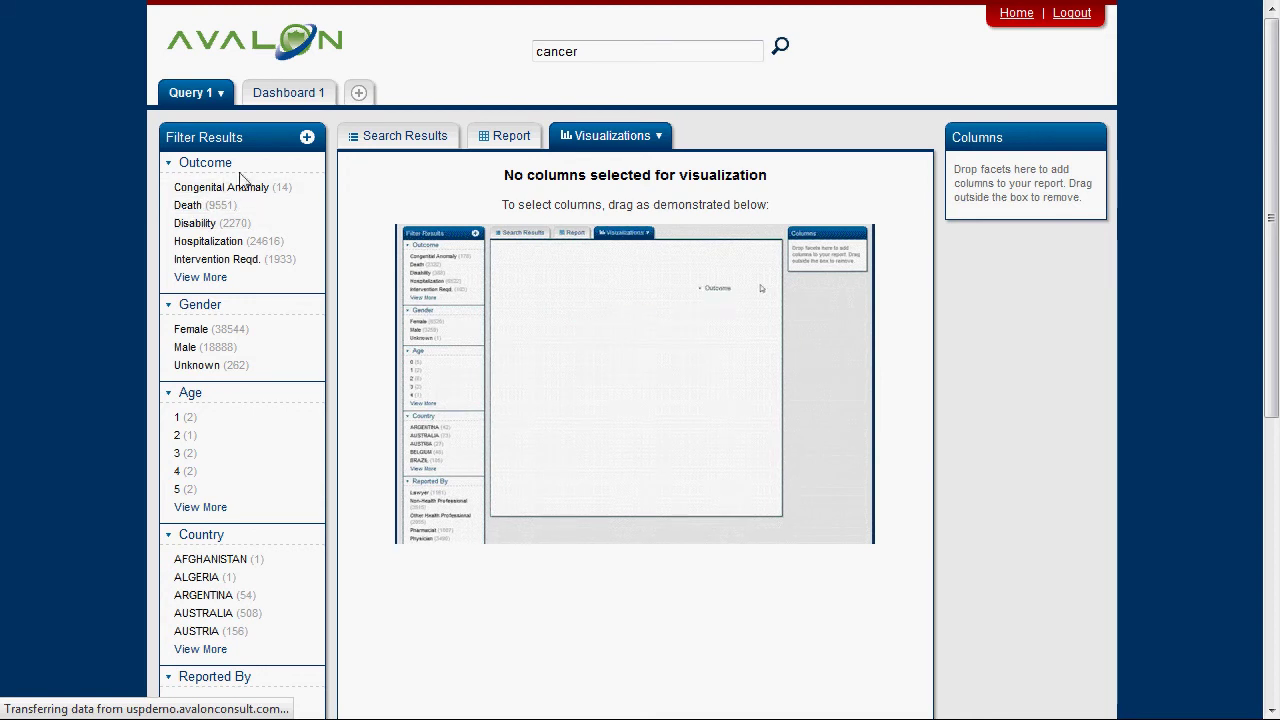
drag(250, 166, 1056, 185)
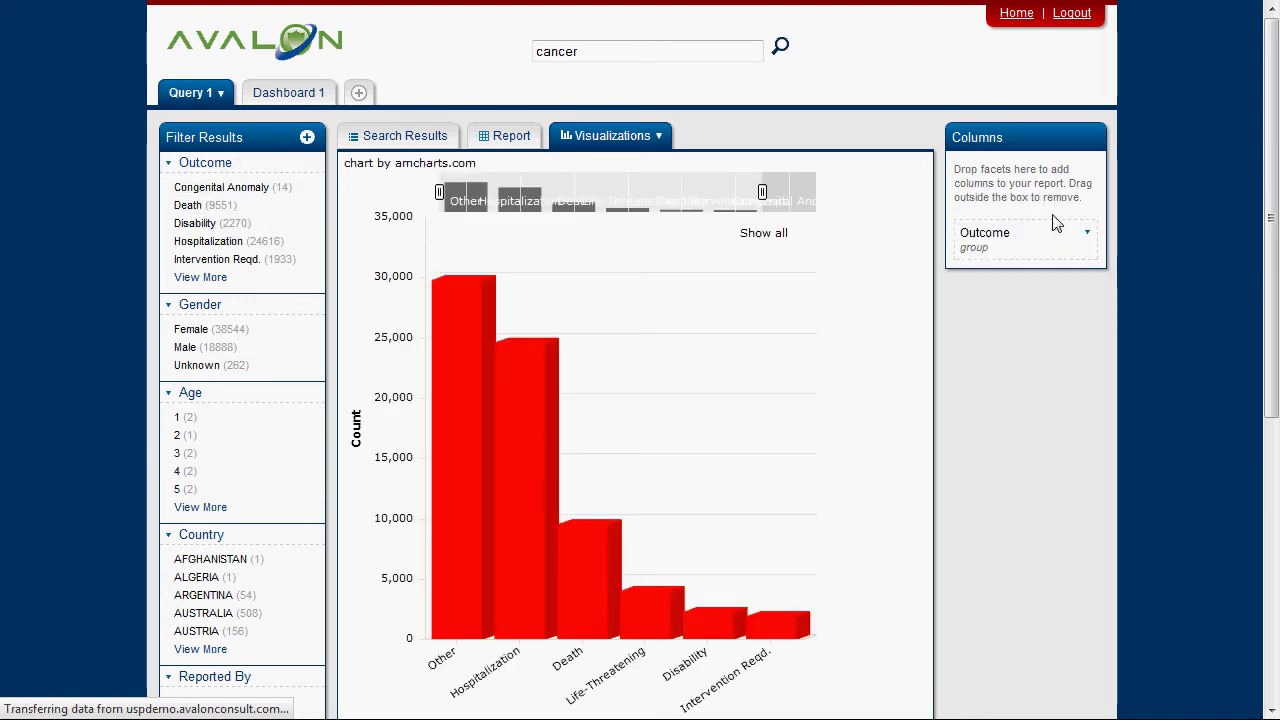
mouse_move(505, 615)
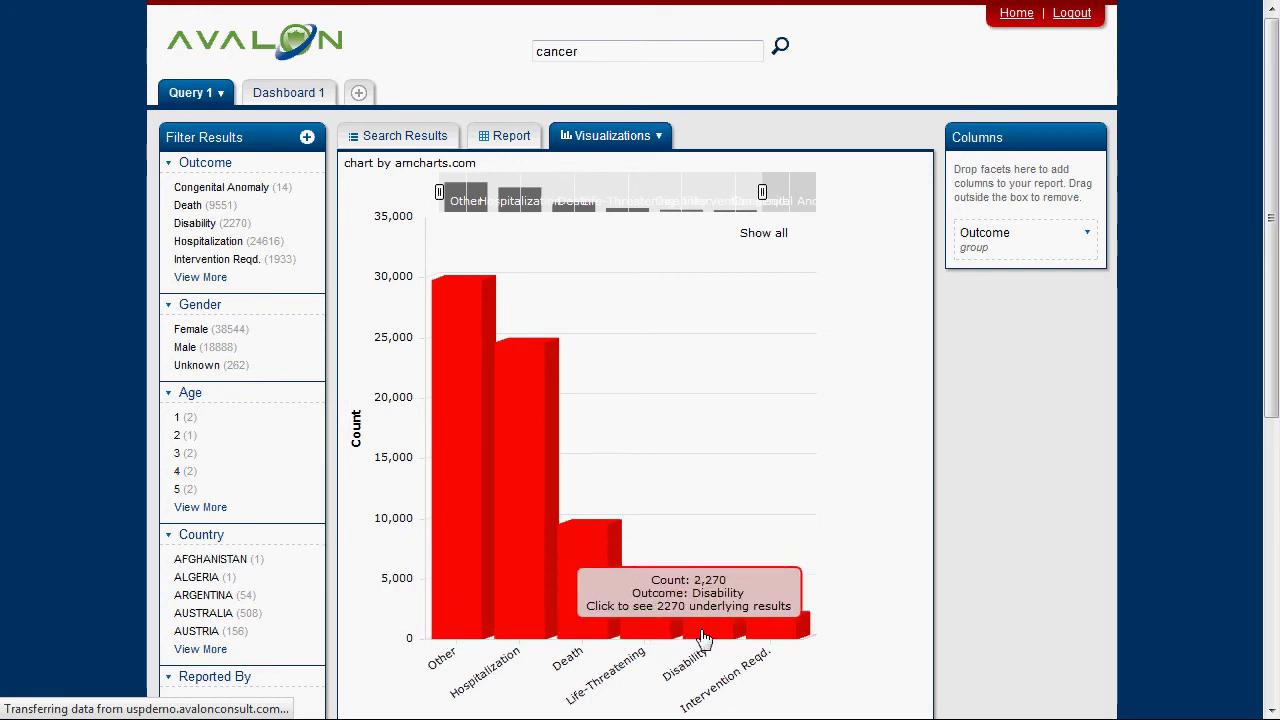
mouse_move(764, 645)
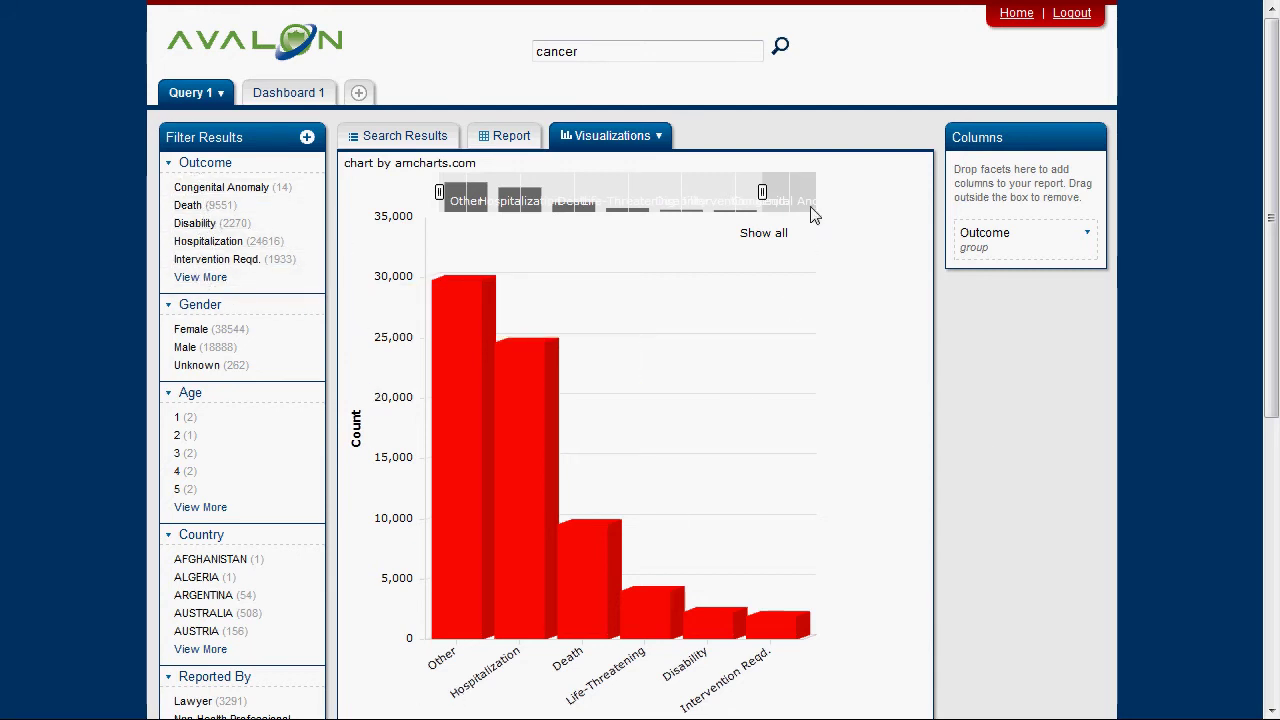
click(763, 233)
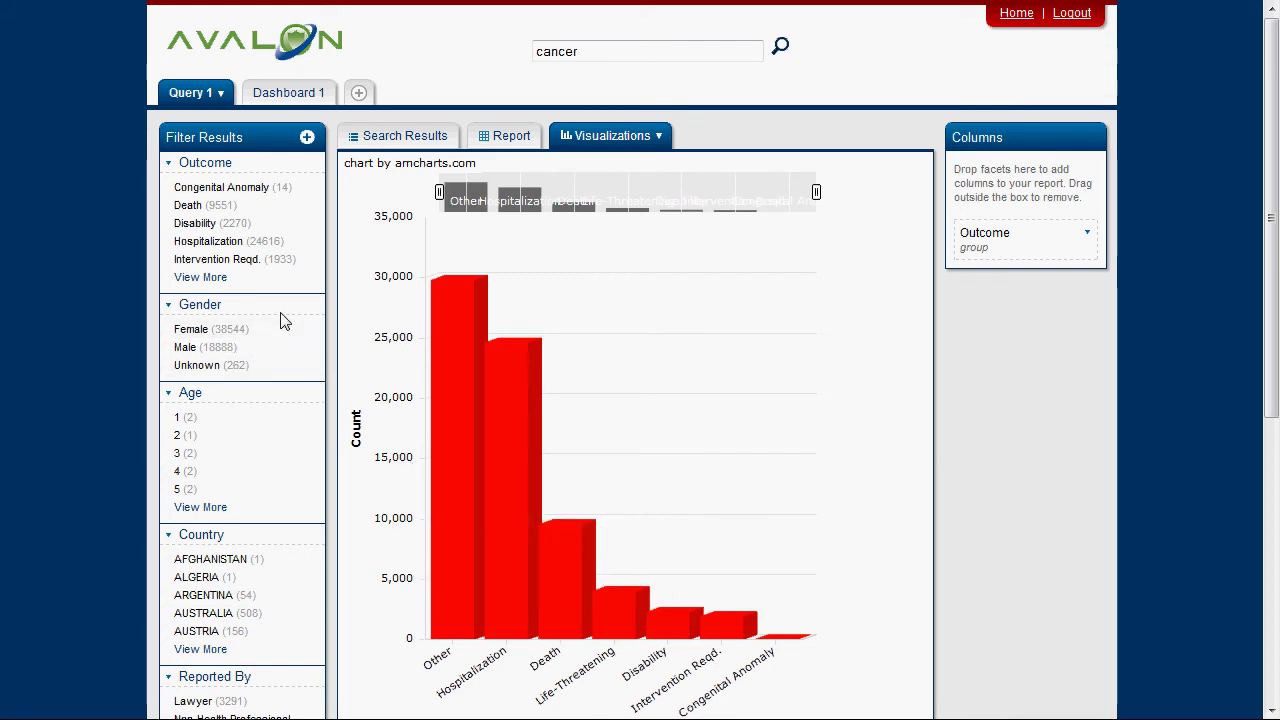
Step: Add Gender as a second chart column, show all outcomes, and inspect the gender bars for each outcome
drag(277, 309, 1002, 268)
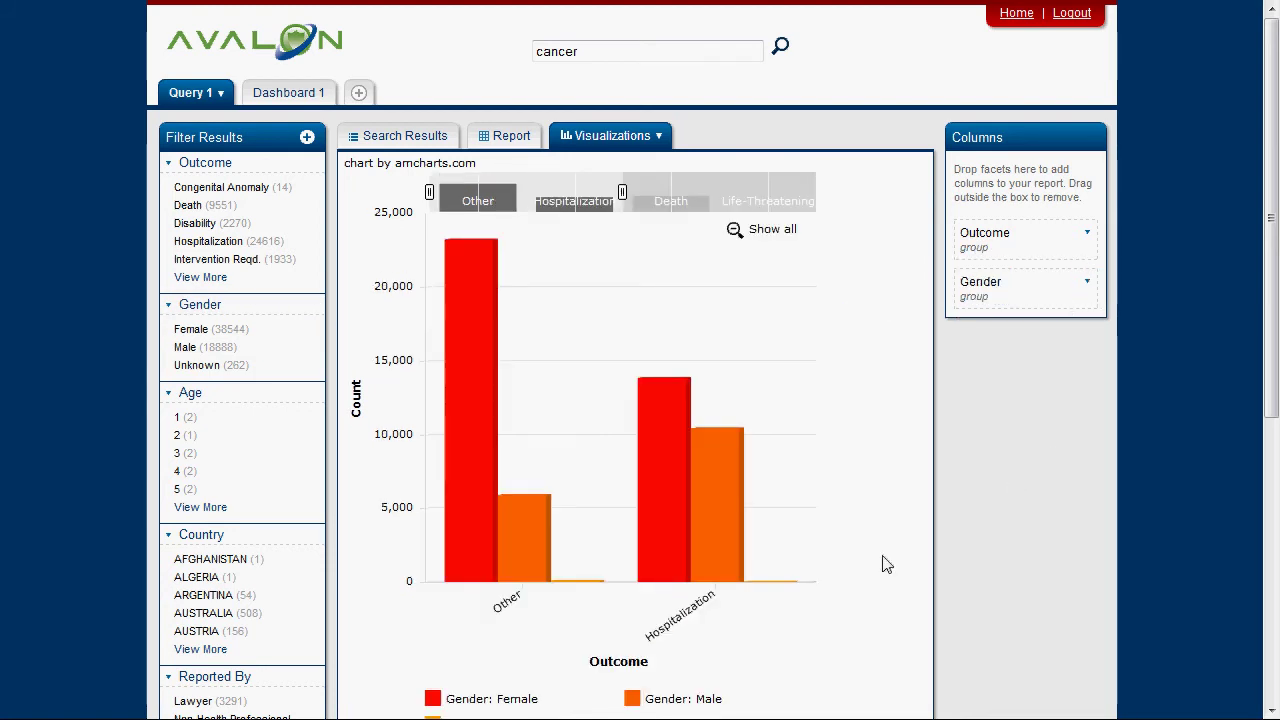
click(778, 233)
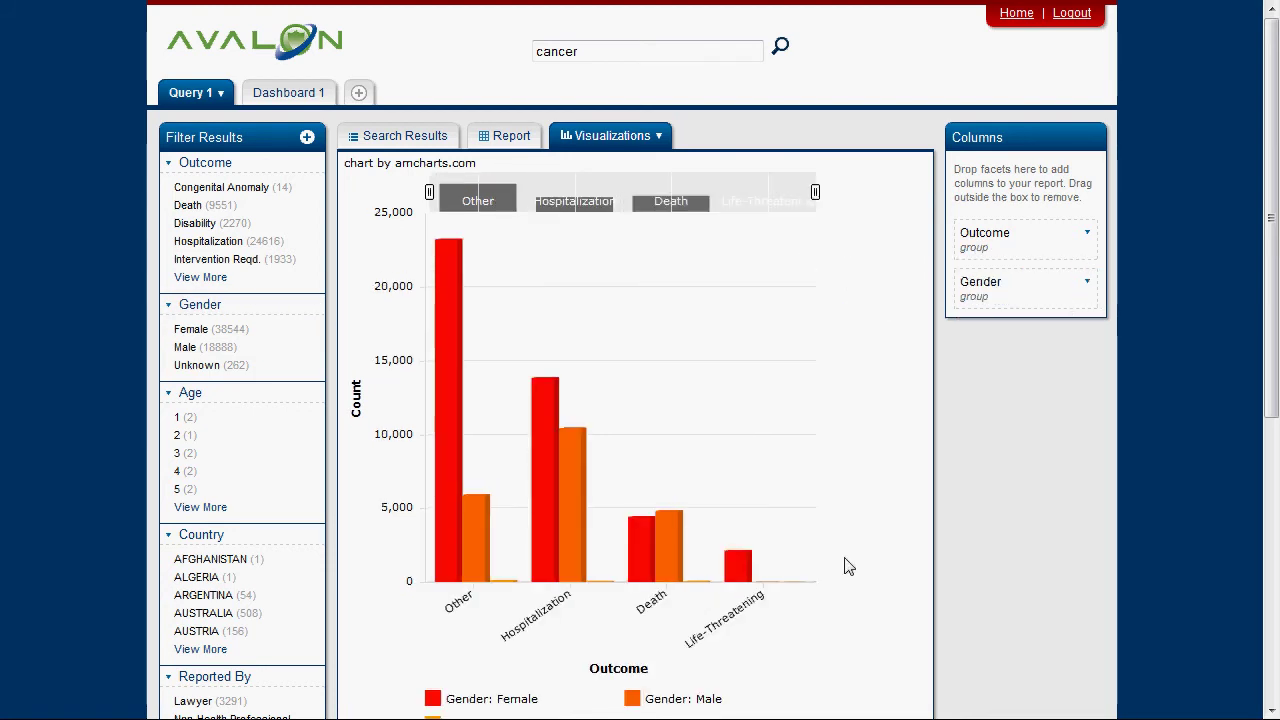
scroll(811, 649, down, 2)
mouse_move(473, 482)
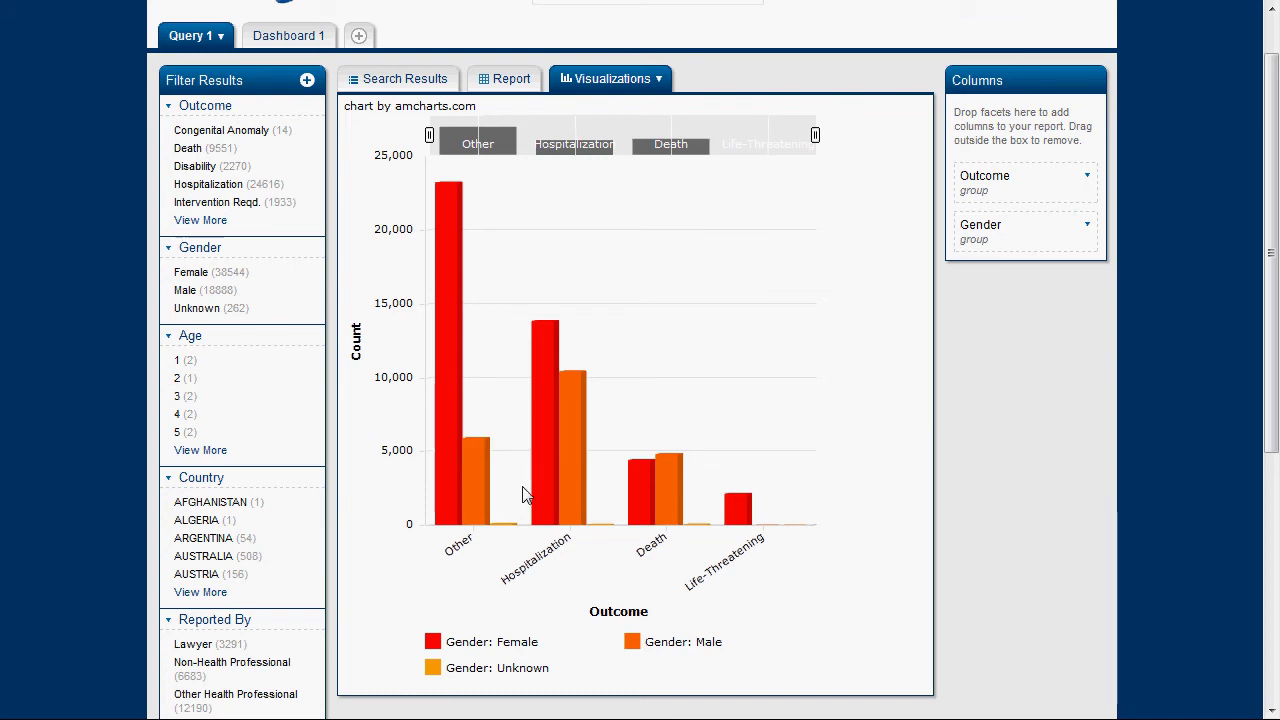
mouse_move(576, 496)
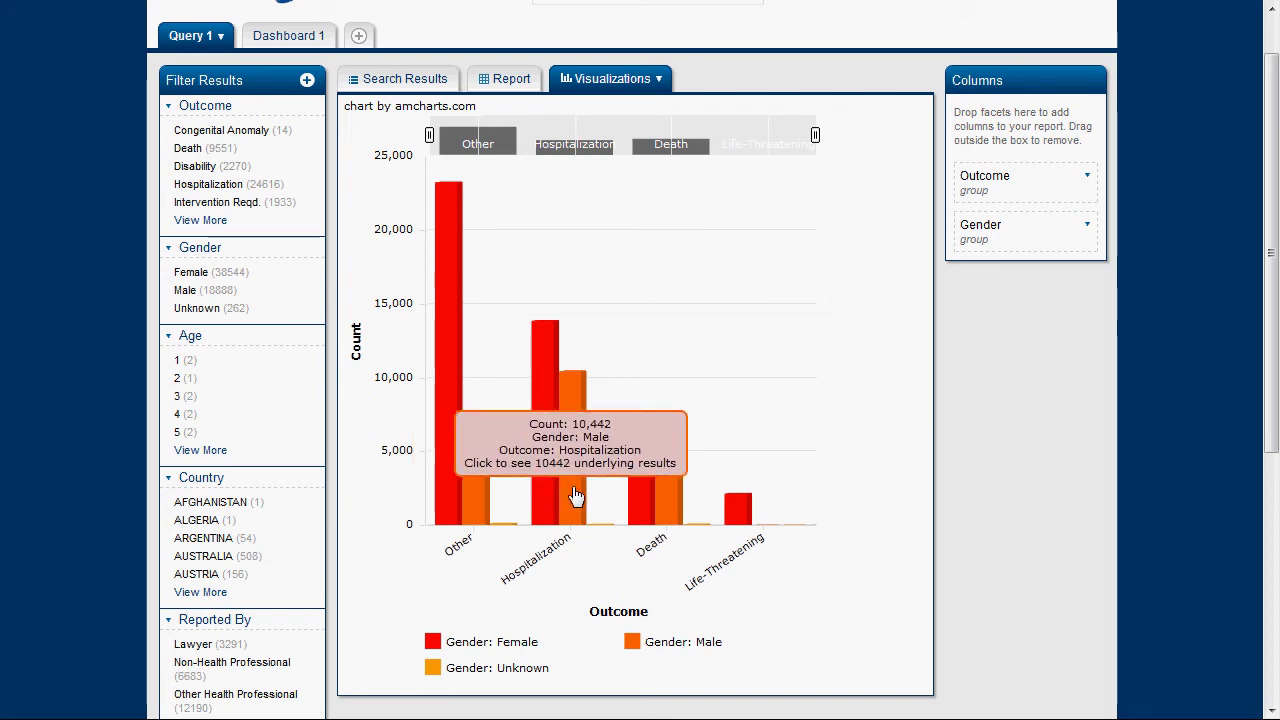
mouse_move(670, 533)
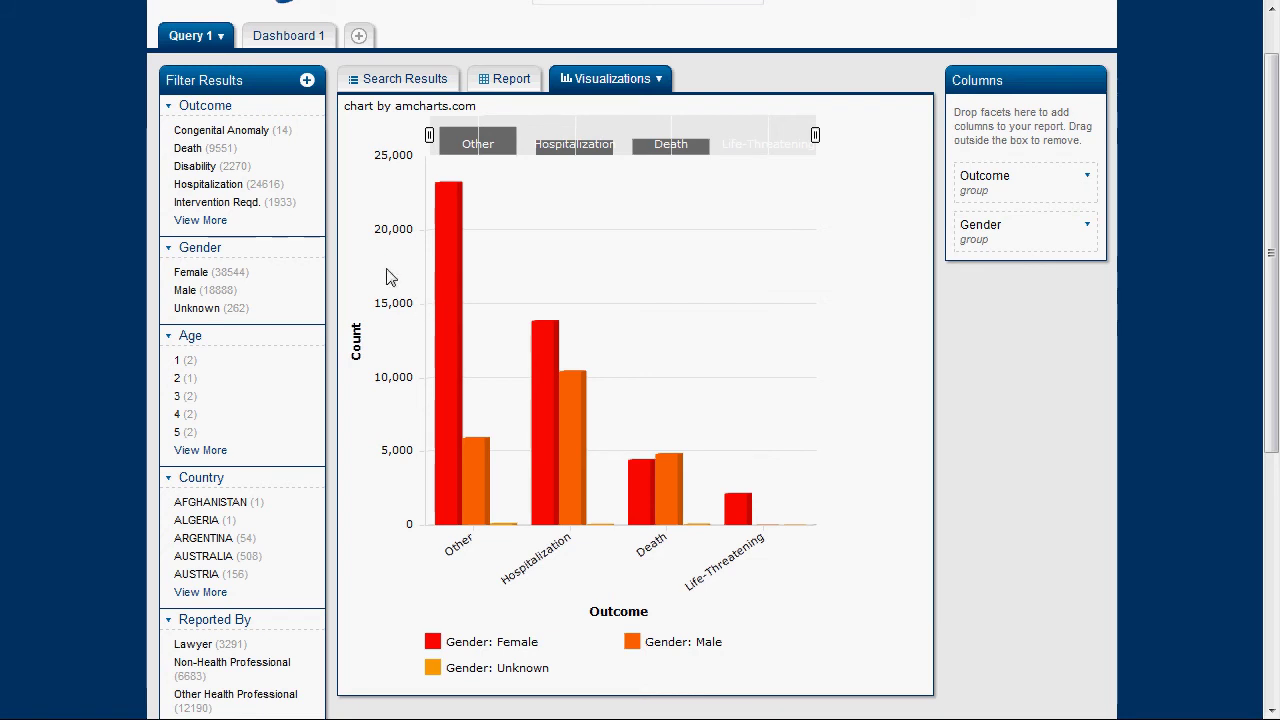
scroll(376, 287, up, 2)
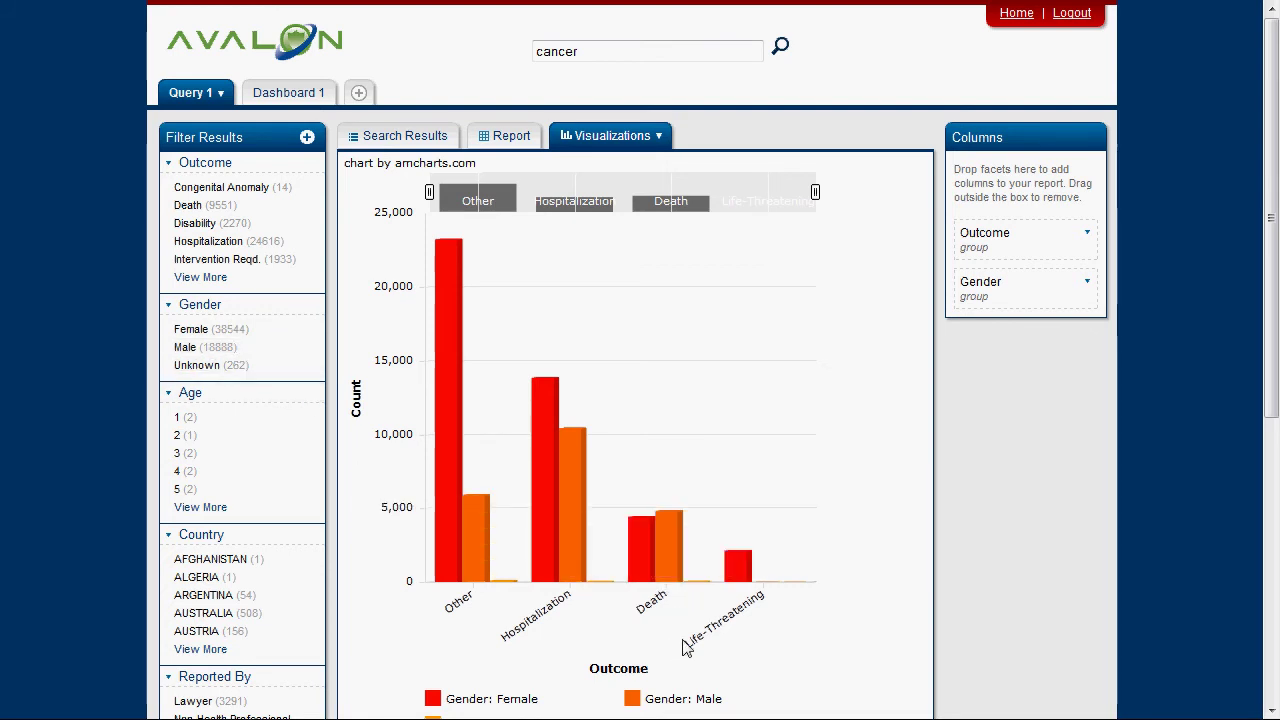
scroll(720, 606, down, 2)
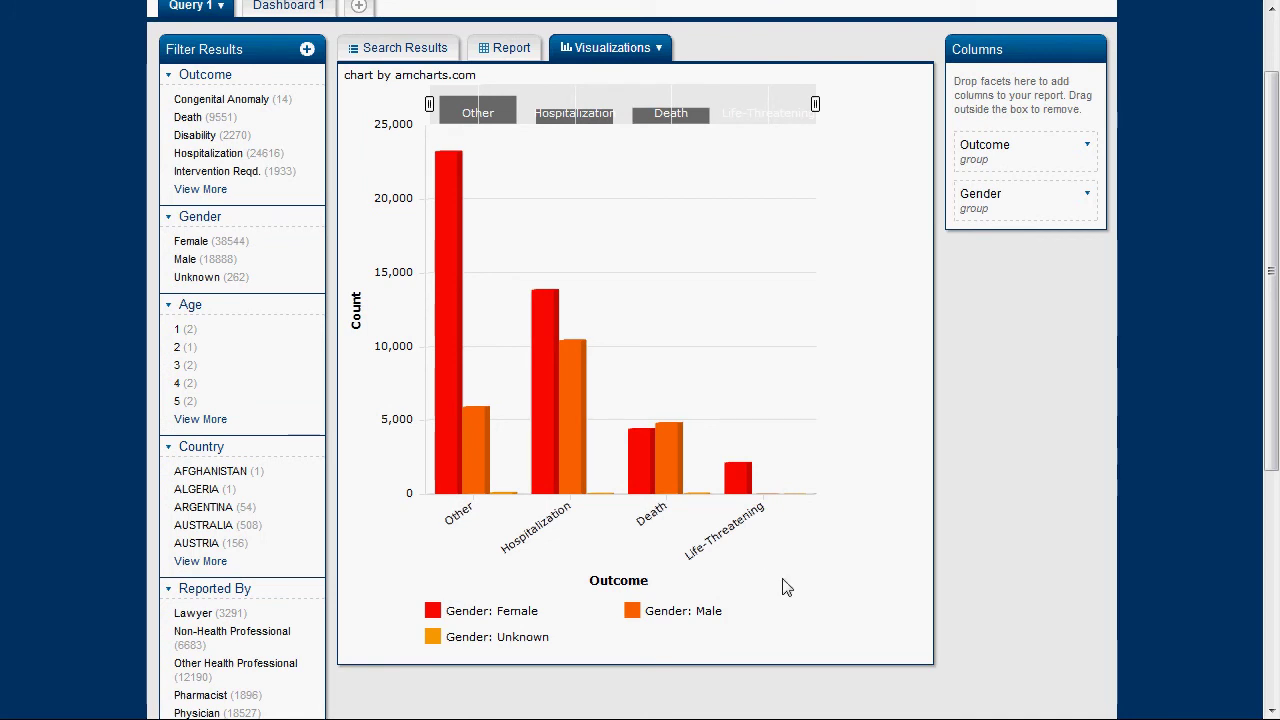
scroll(789, 600, up, 1)
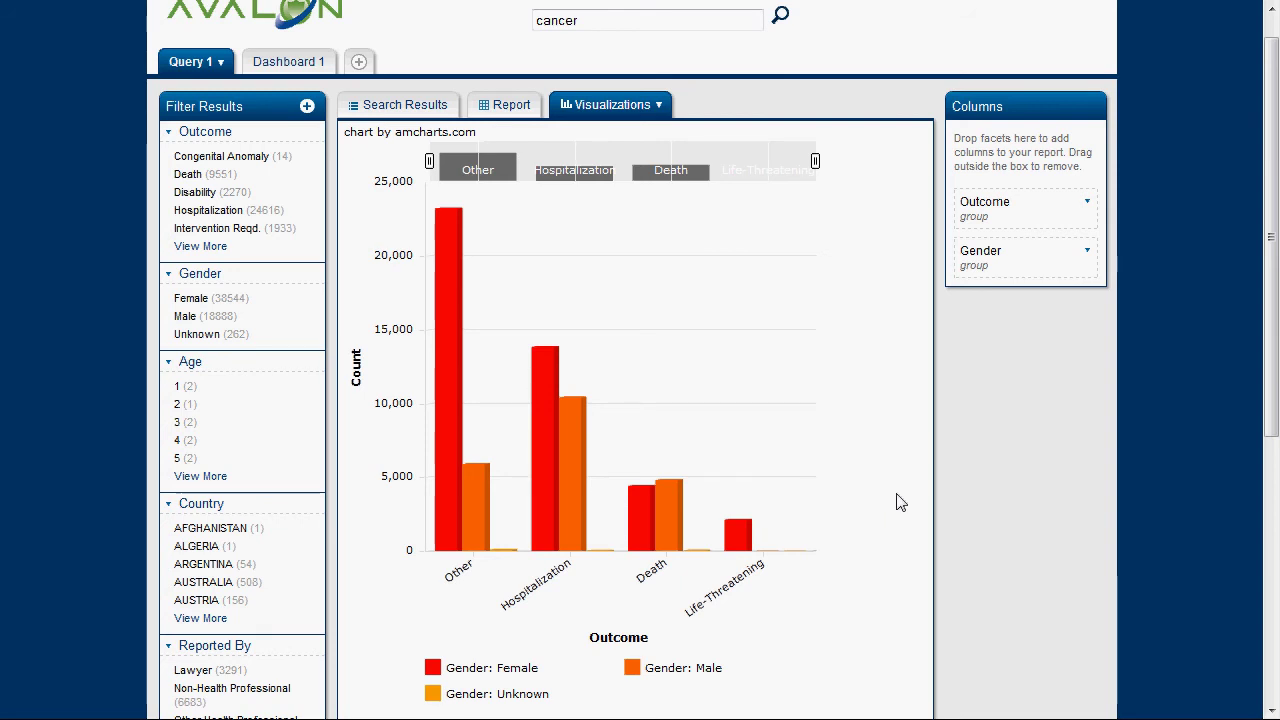
Step: Replace the query with the suggested search "skin cancer" OR melanoma and show all outcomes in the chart
drag(600, 20, 458, 10)
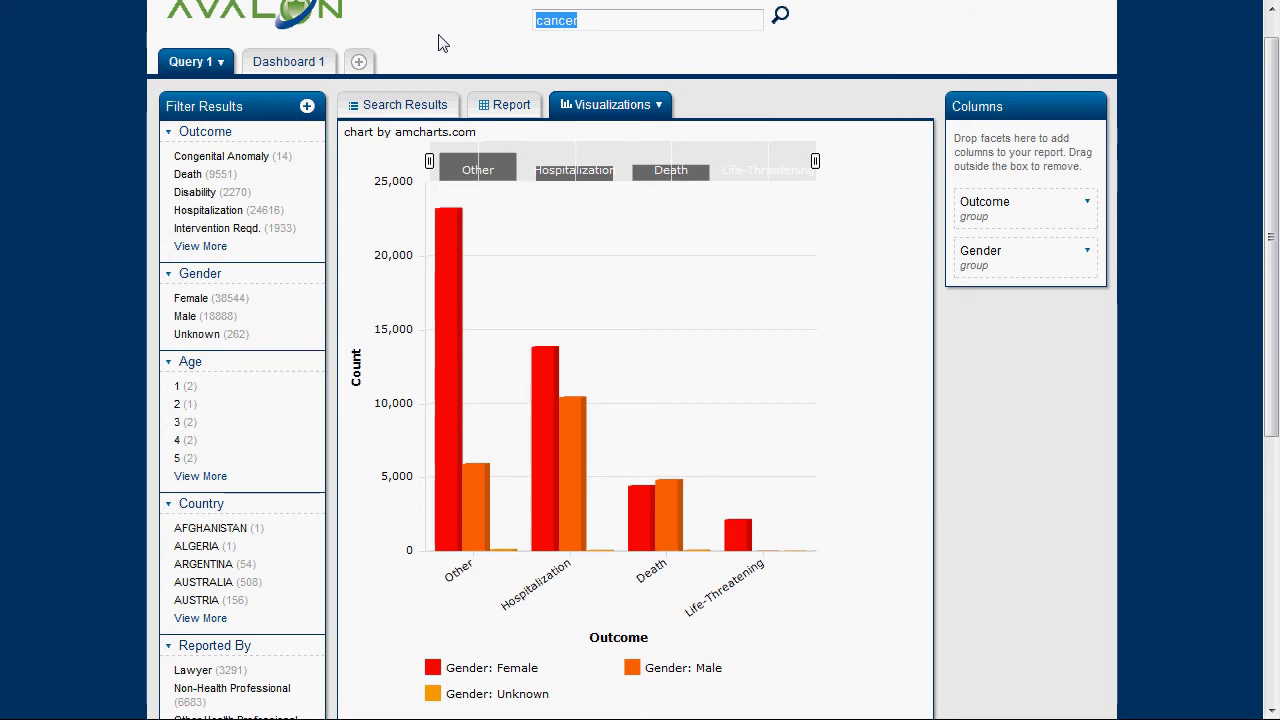
text(")
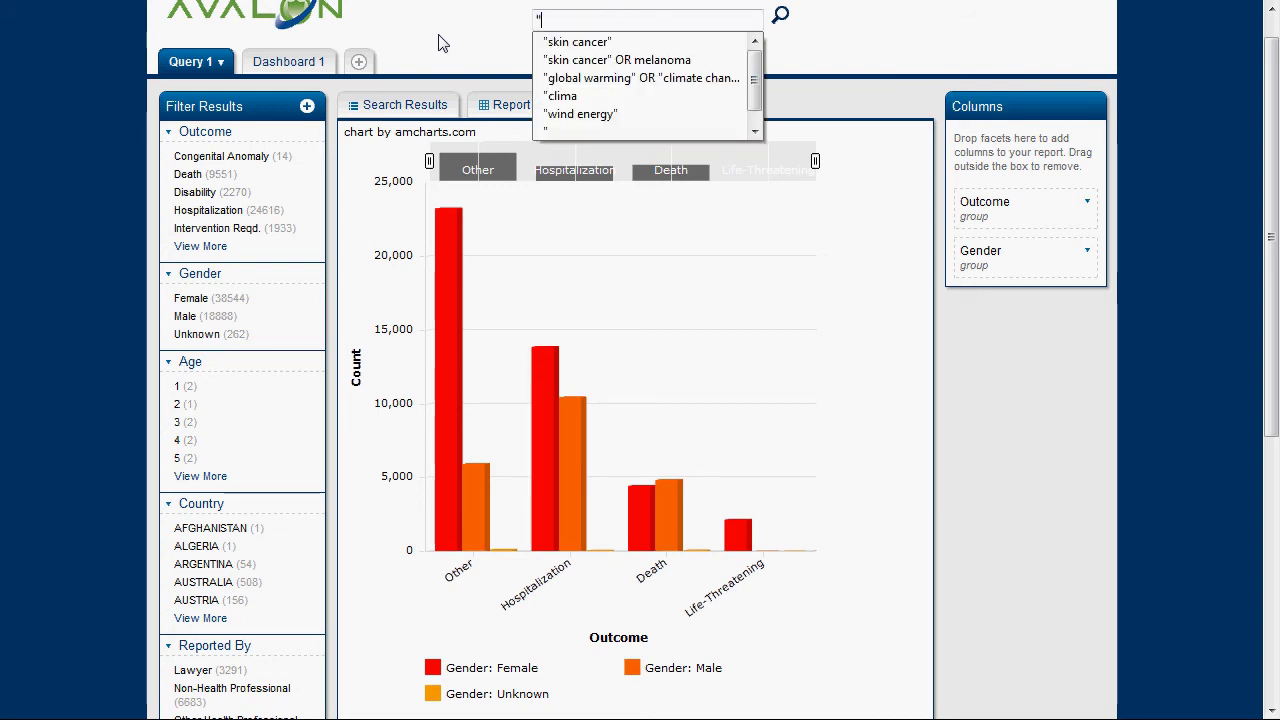
text(skin)
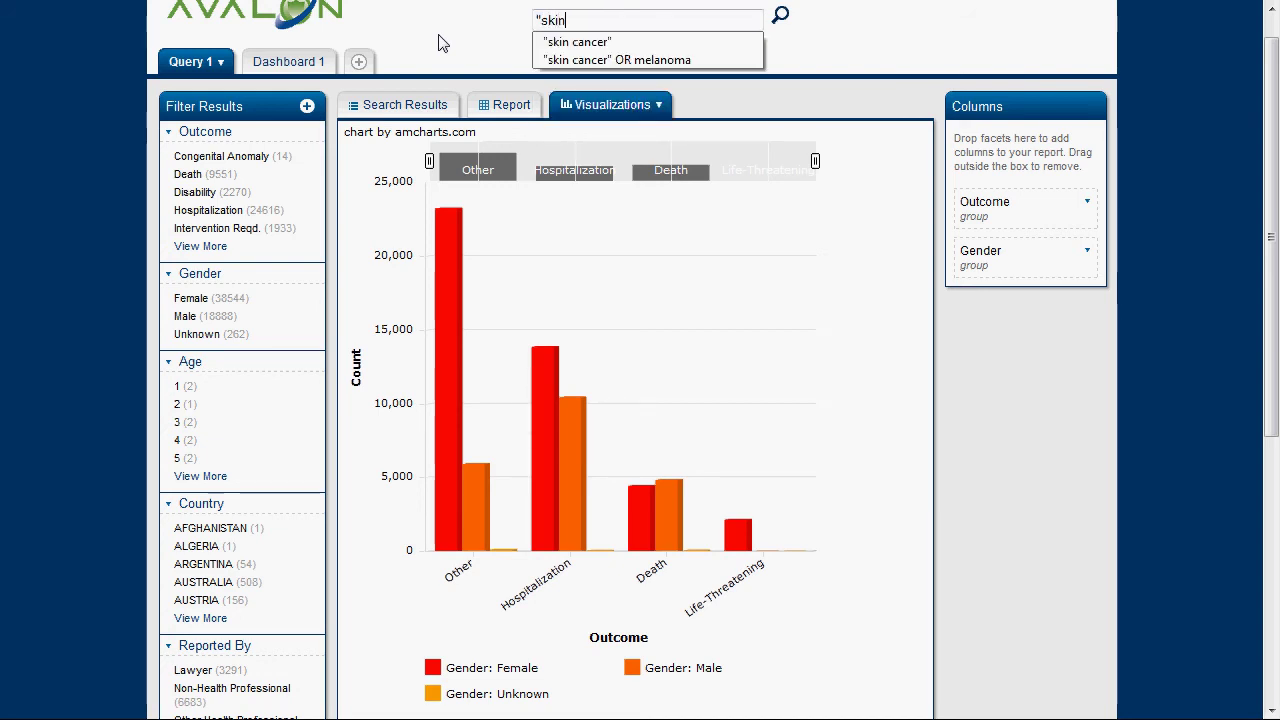
key(Down)
key(Down)
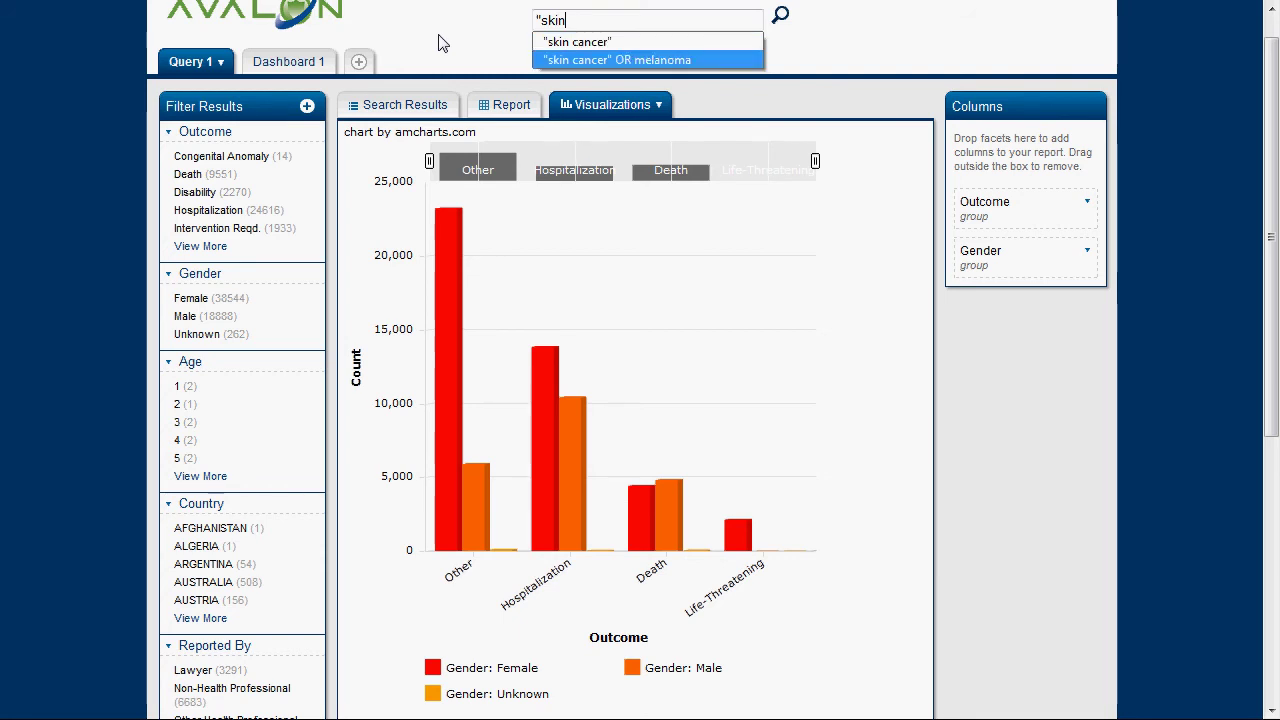
key(Return)
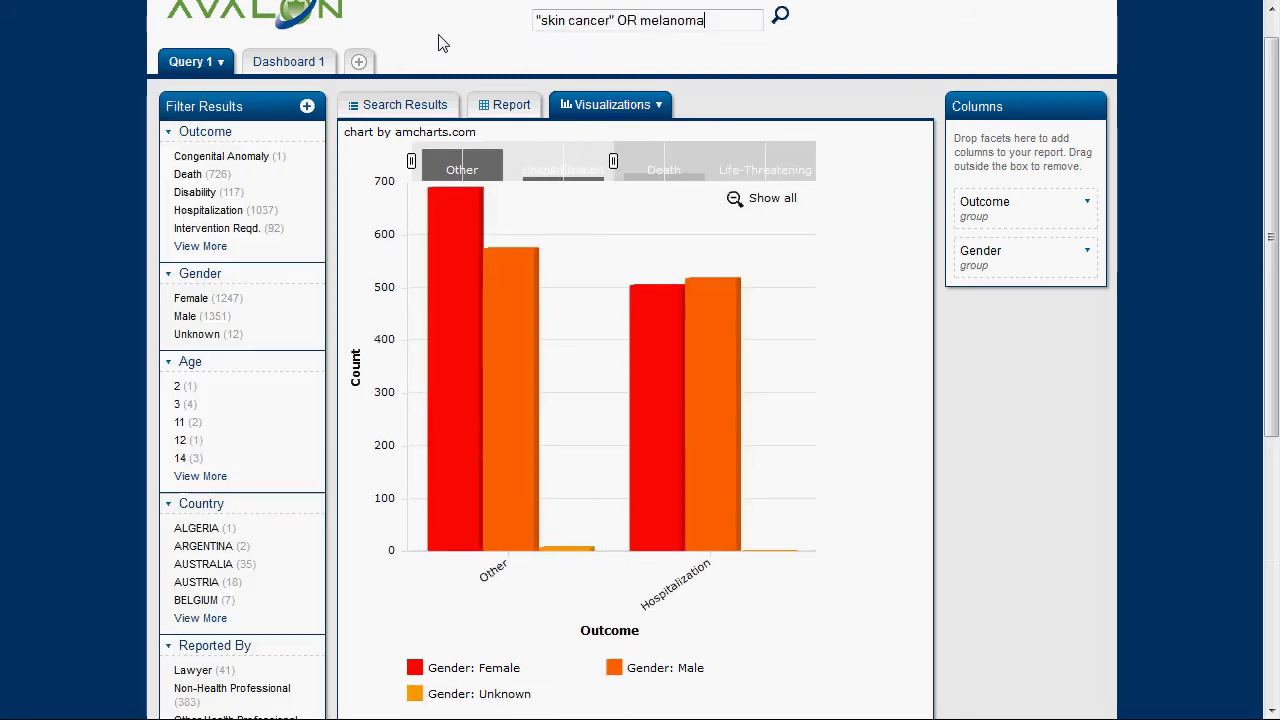
click(765, 198)
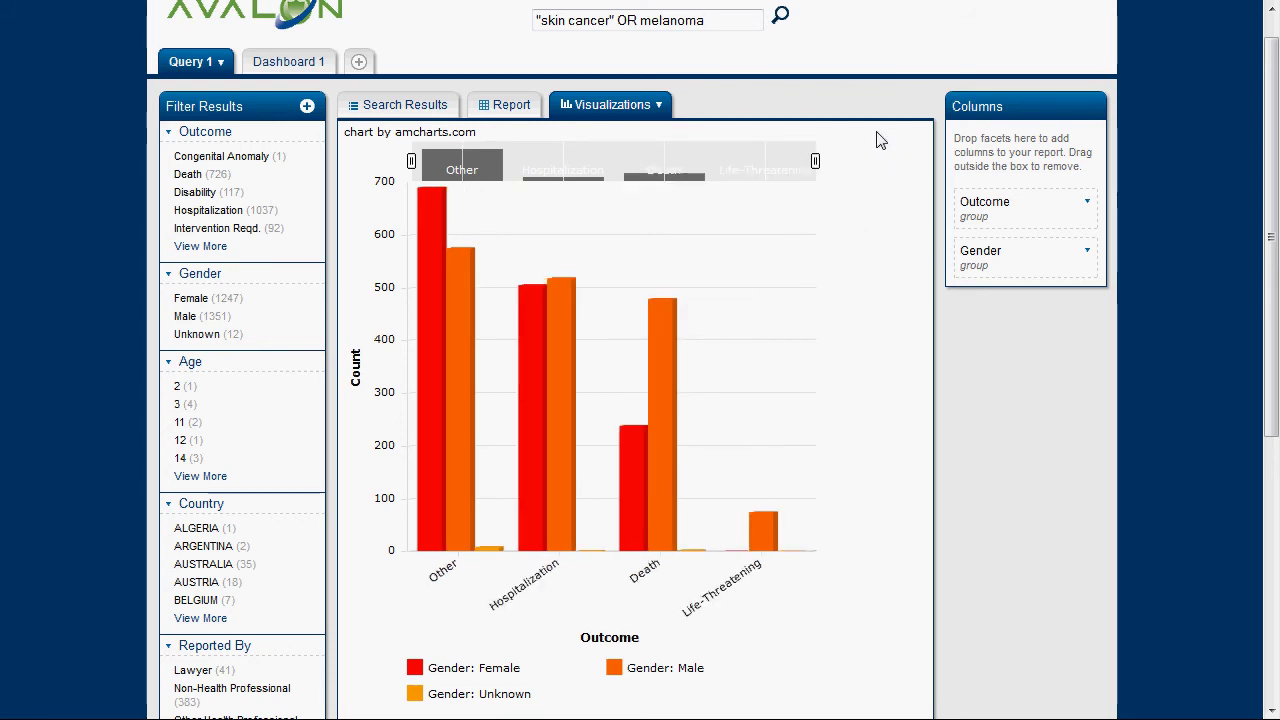
Step: Change the query to brain cancer, show all outcomes in the chart, and inspect the hospitalization bars by gender
click(722, 17)
key(ctrl+a)
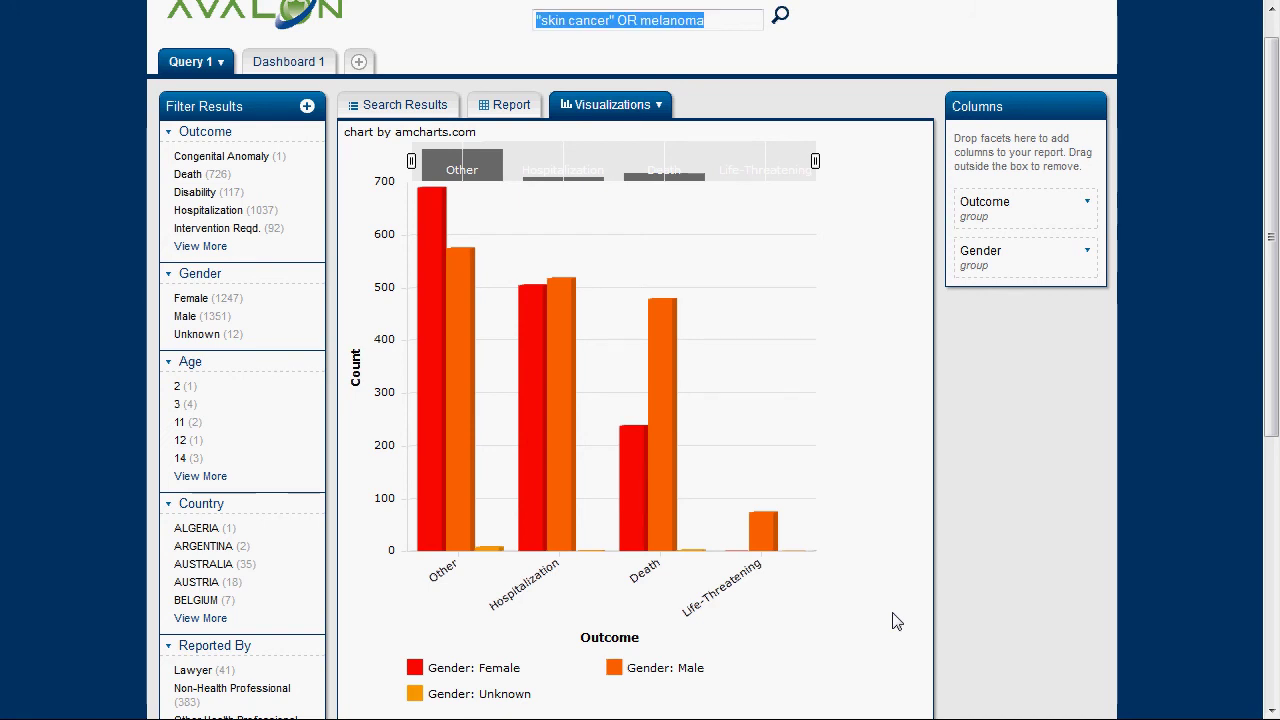
text(brain cancer)
key(Return)
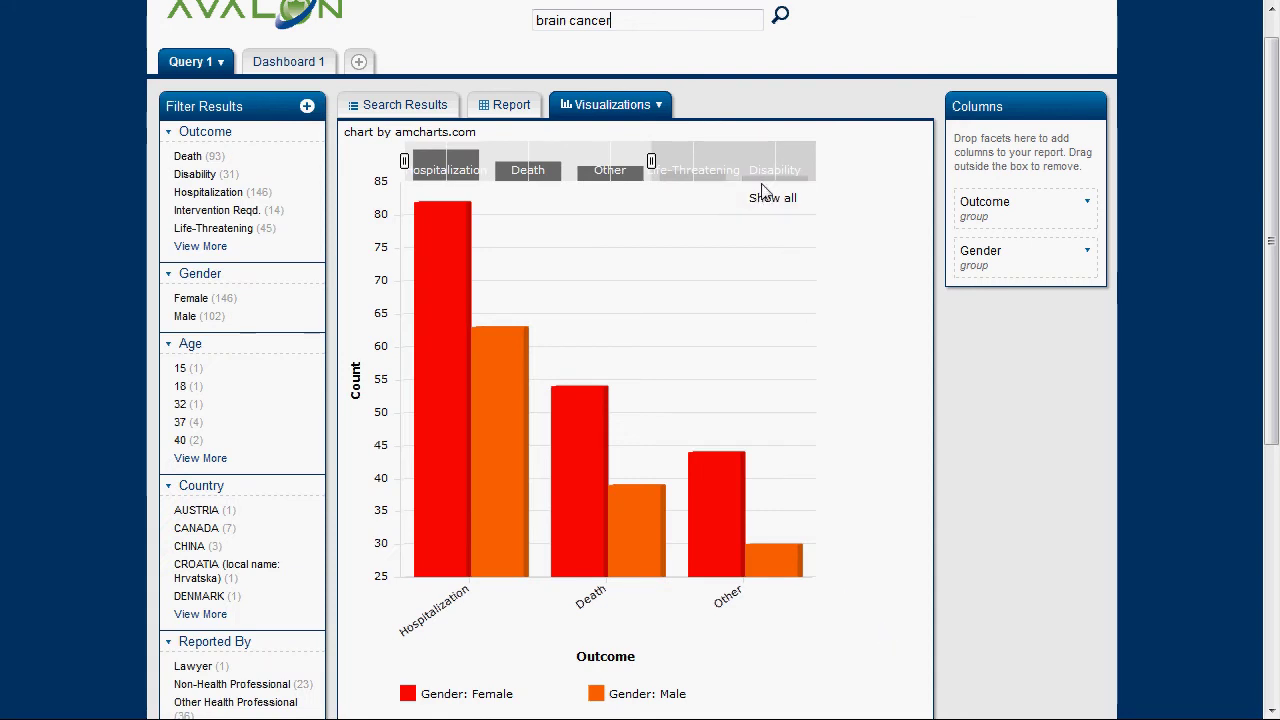
click(790, 222)
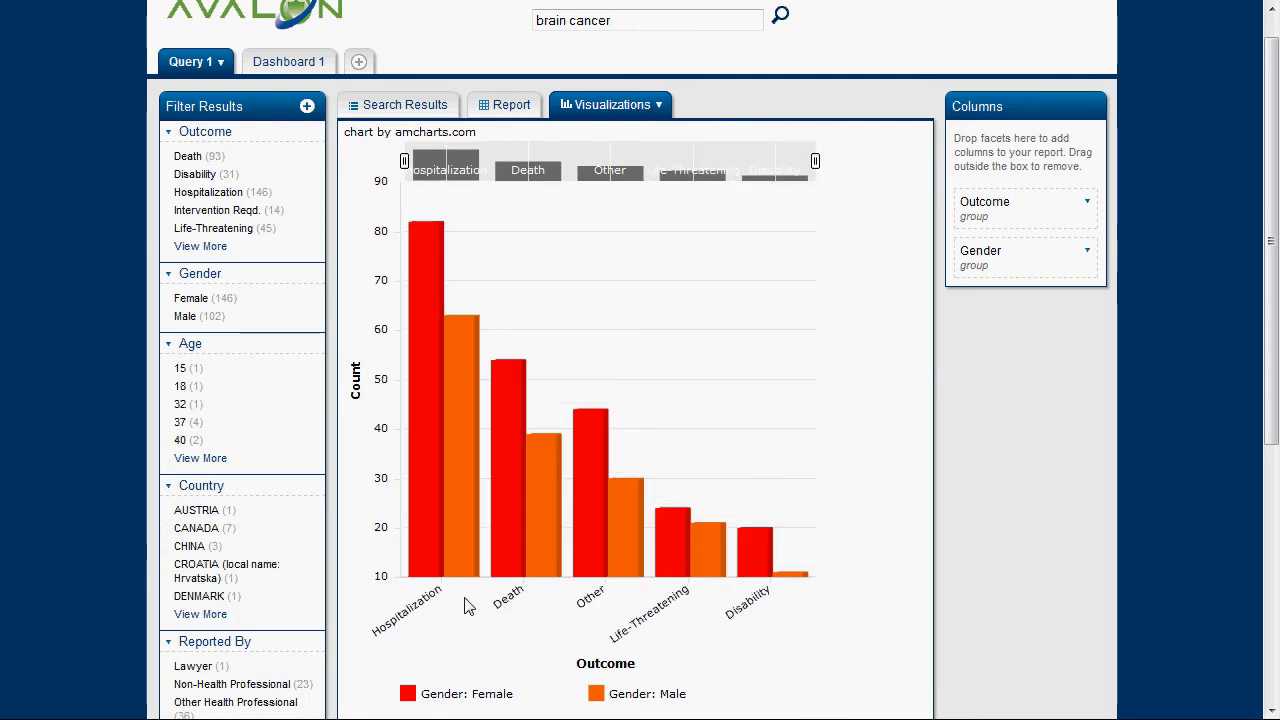
mouse_move(428, 540)
triple_click(613, 20)
click(510, 32)
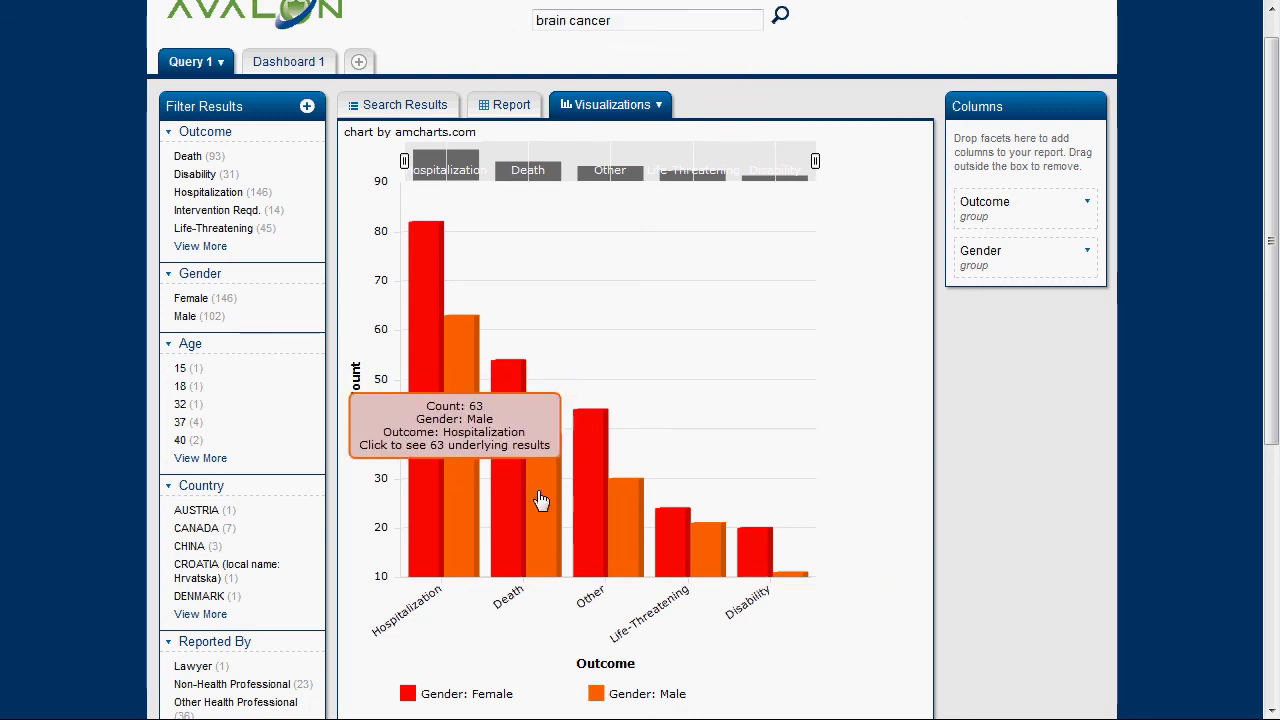